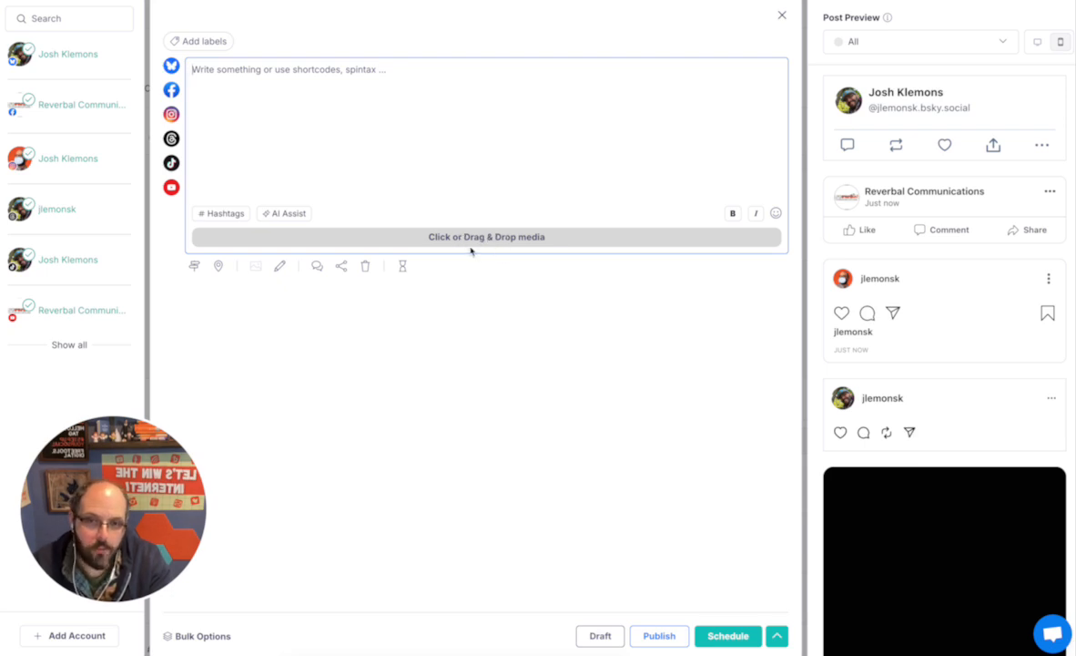
# Attach the Ep. 24 graphic and caption it 'This is a new podcast episode all about Bluesky. Check it out.'
pyautogui.moveTo(588, 157); pyautogui.dragTo(344, 119)
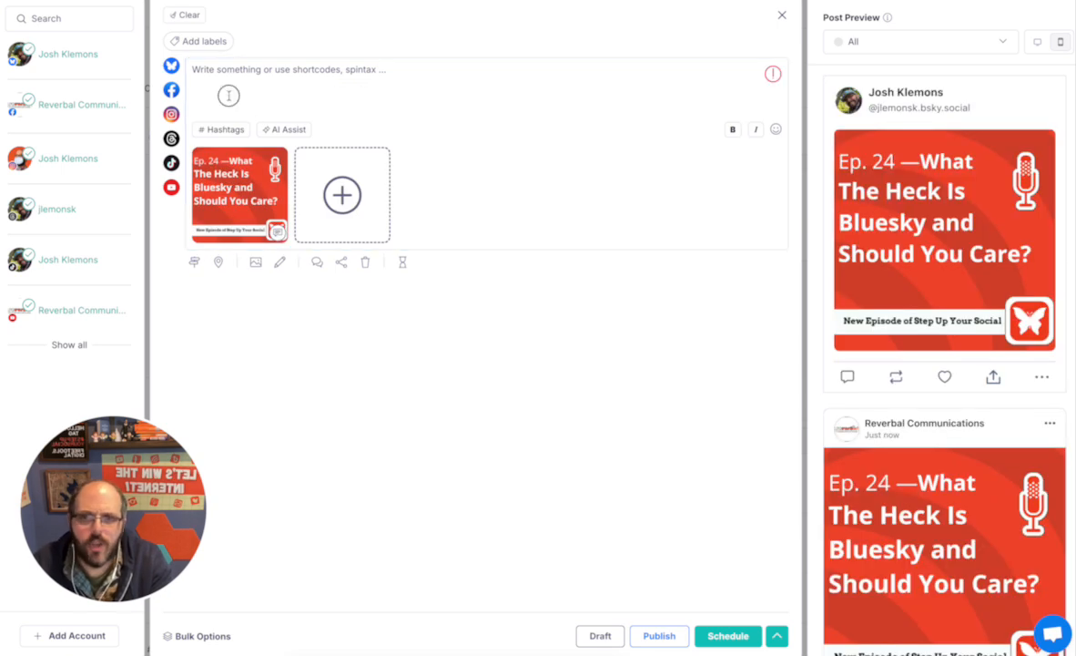
pyautogui.write('Th')
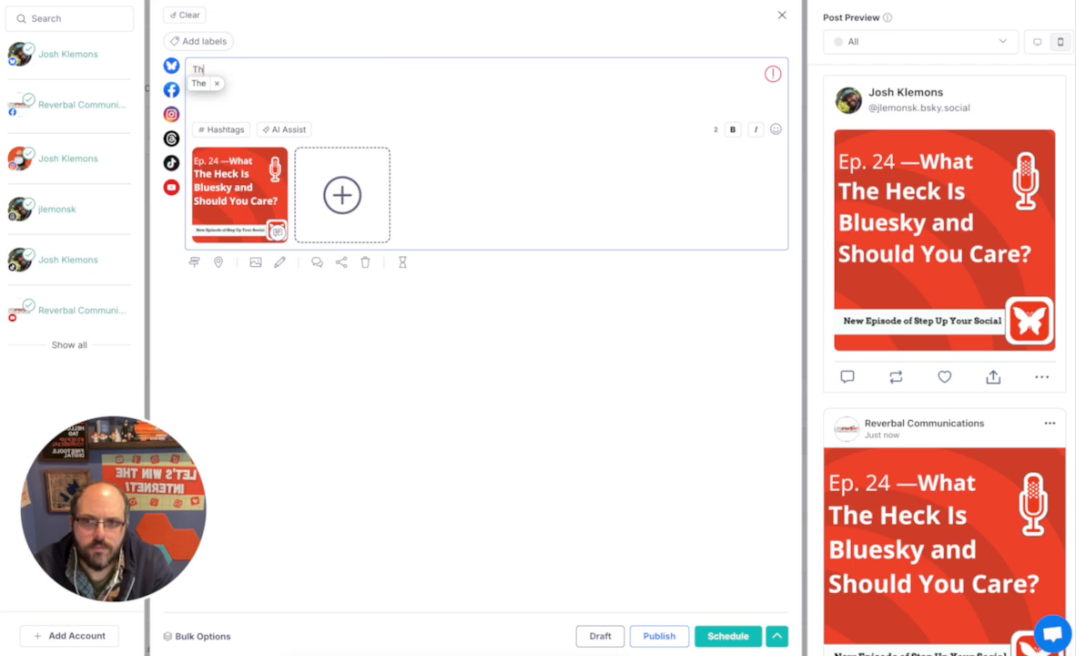
pyautogui.write('is is a new podcast episode all about Bluesky. Check it out.')
pyautogui.moveTo(773, 76)
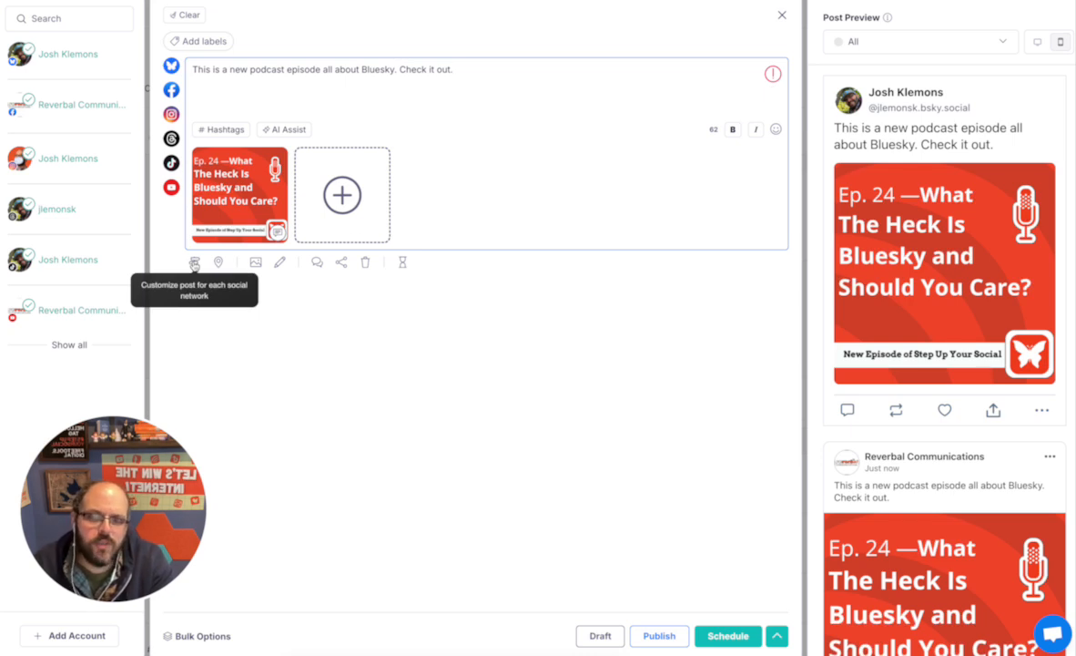
# Deselect the YouTube account in per-network mode, then return to a single shared caption
pyautogui.moveTo(233, 191)
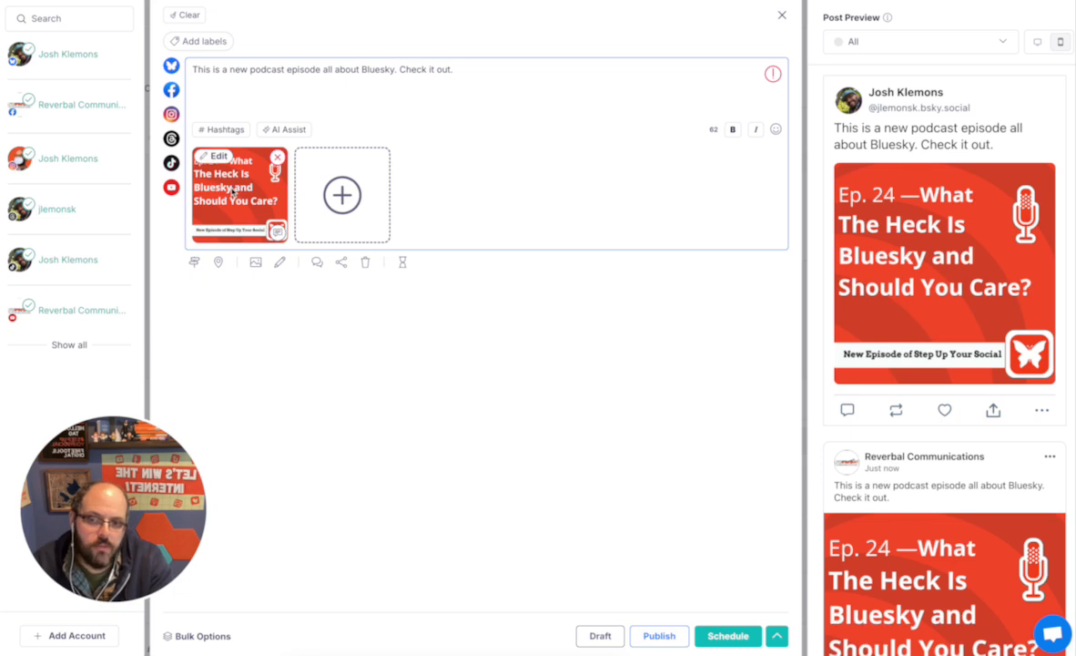
pyautogui.click(194, 262)
pyautogui.click(247, 306)
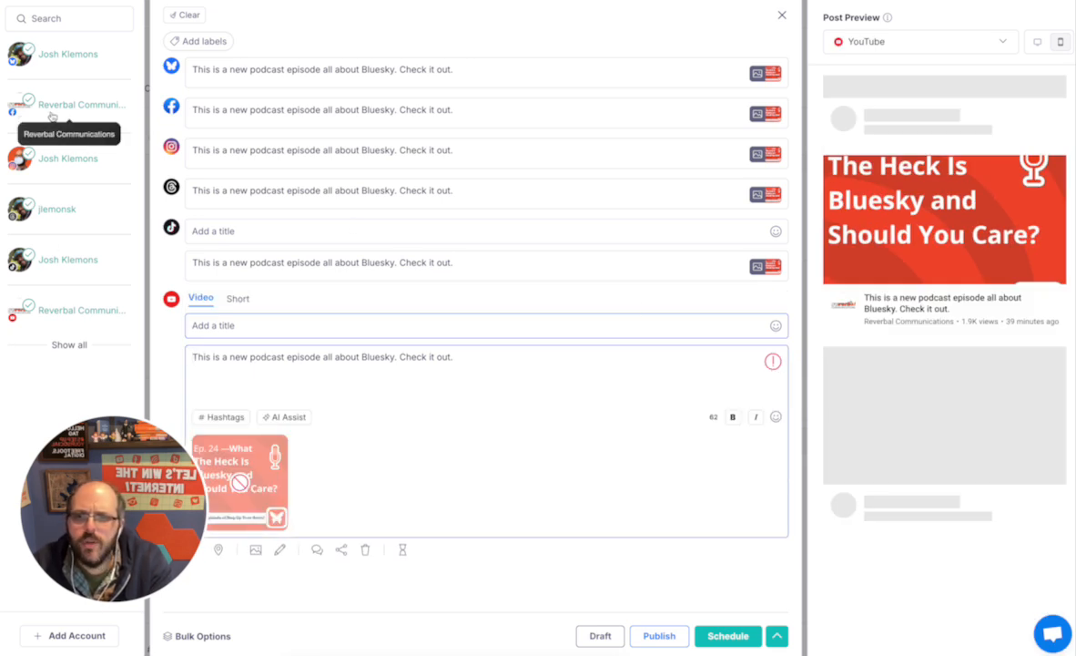
pyautogui.click(83, 309)
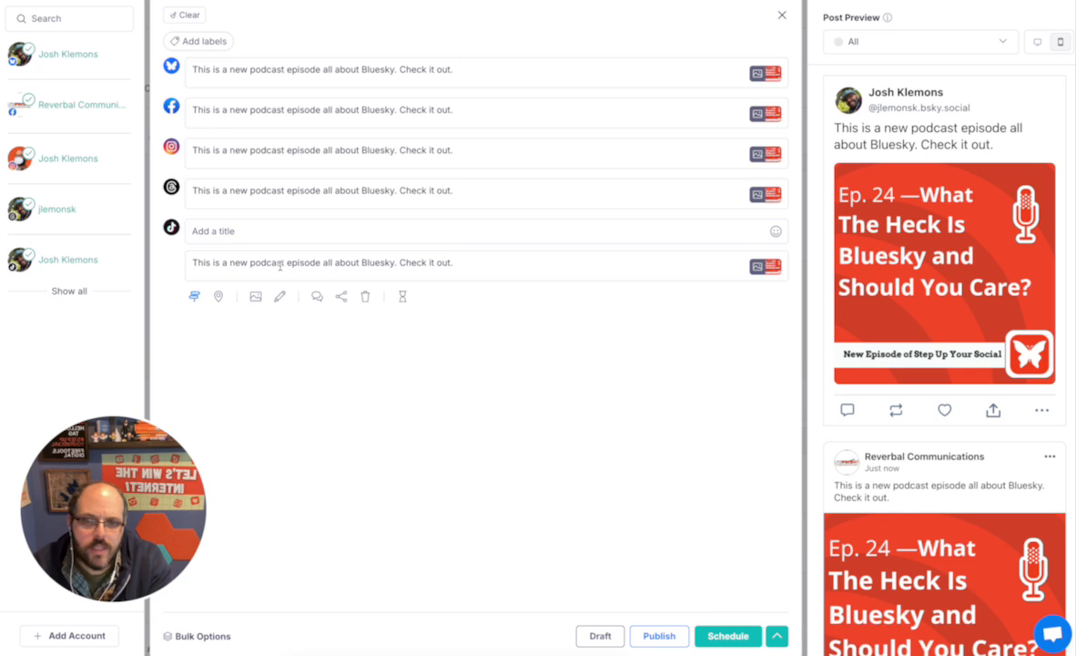
pyautogui.click(194, 296)
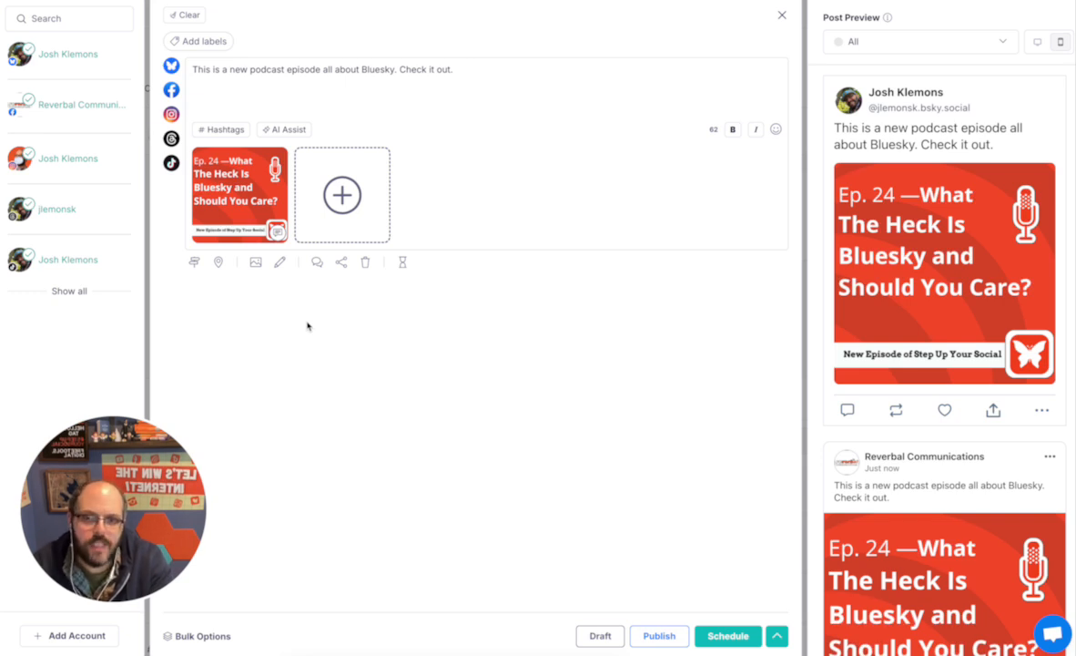
# Append an @-mention of another account's handle on a new line below the caption
pyautogui.click(467, 70)
pyautogui.write('@')
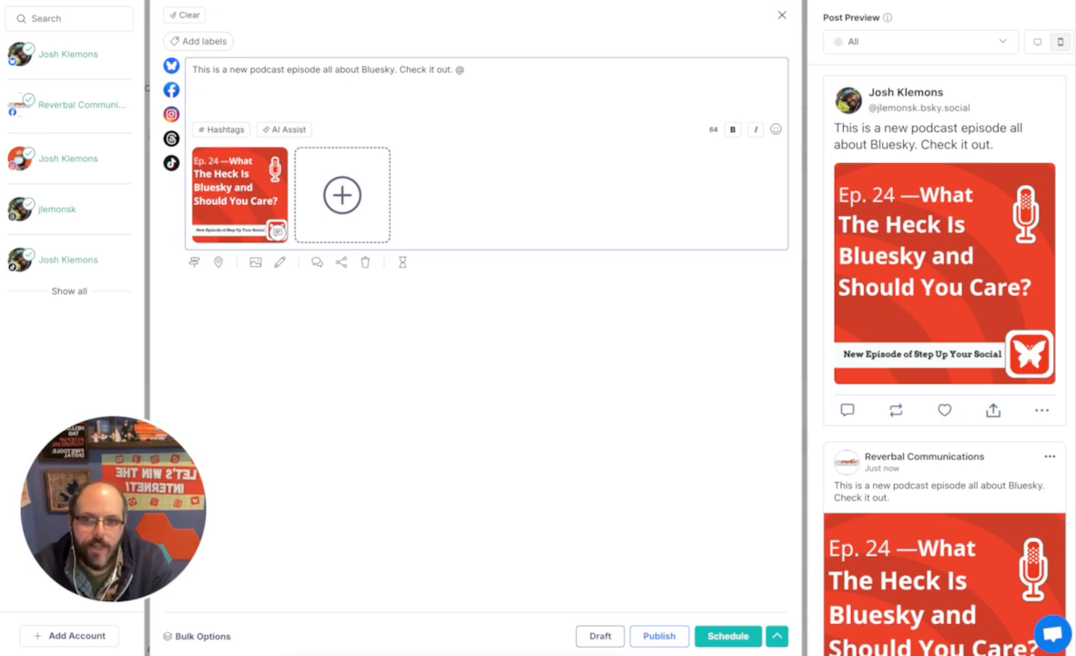
pyautogui.write('barackobama')
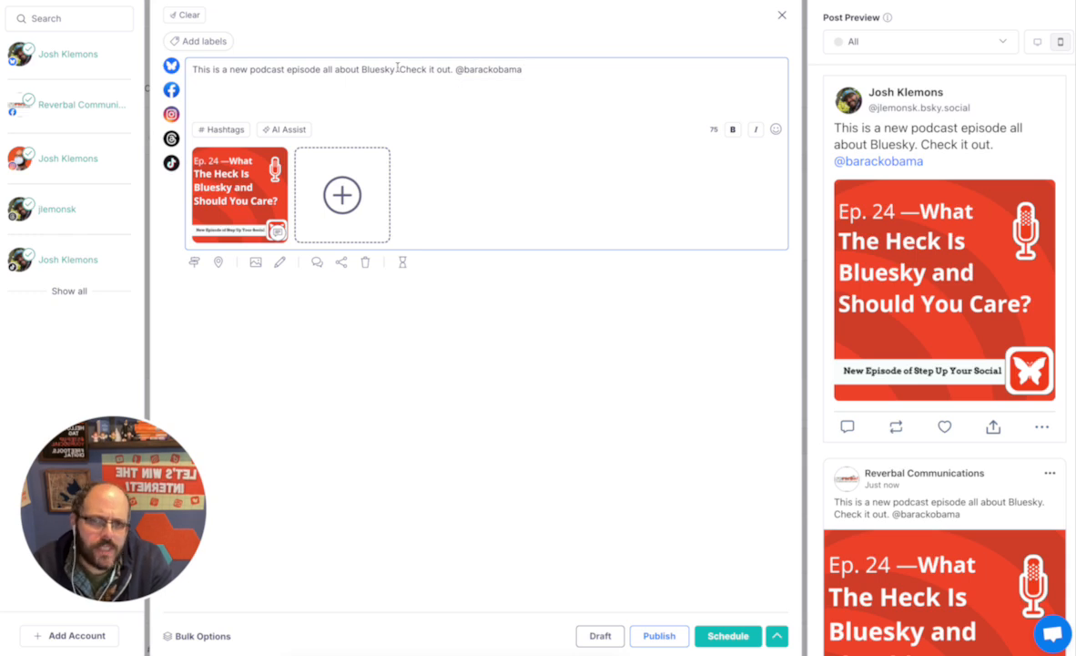
pyautogui.click(454, 69)
pyautogui.press('Return')
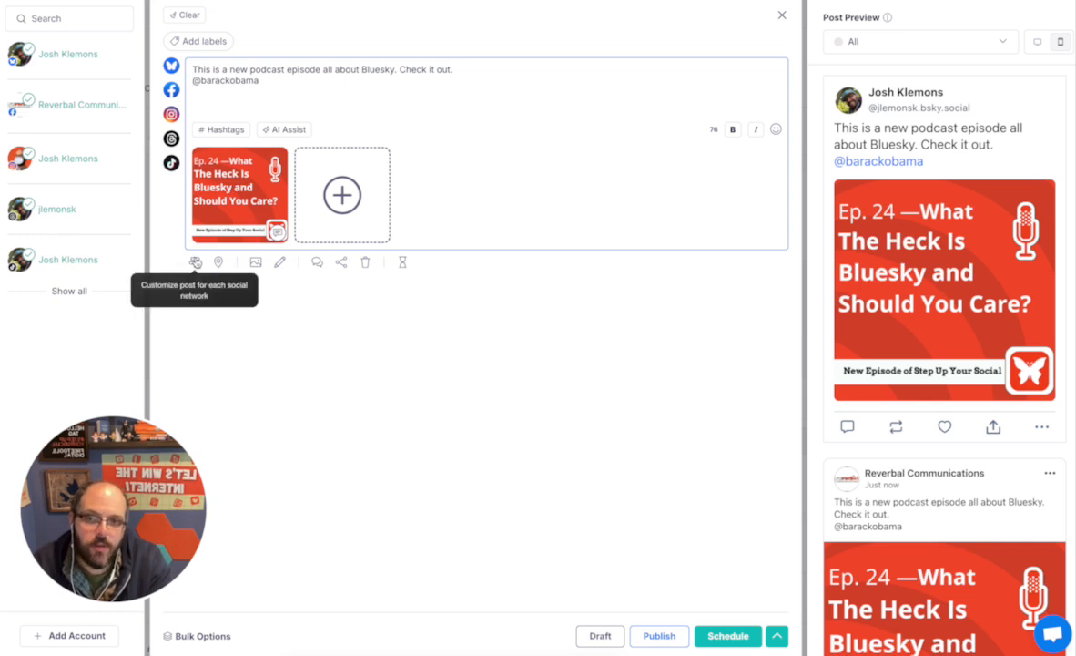
# Split into per-network captions and link the Bluesky mention to the matching Bluesky account
pyautogui.click(195, 262)
pyautogui.click(222, 69)
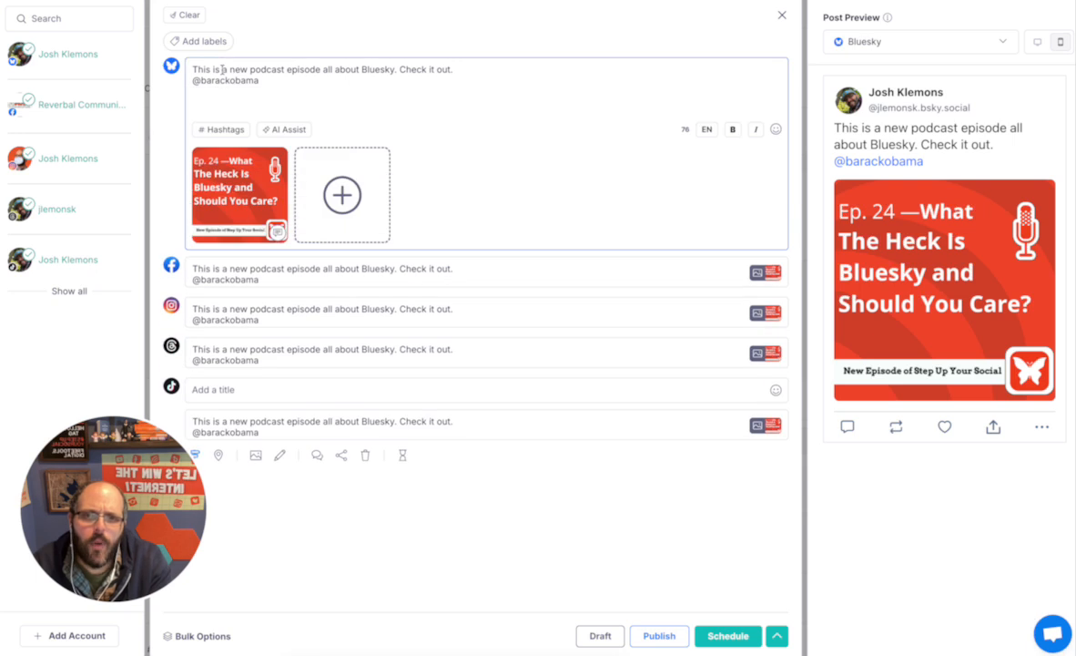
pyautogui.click(268, 81)
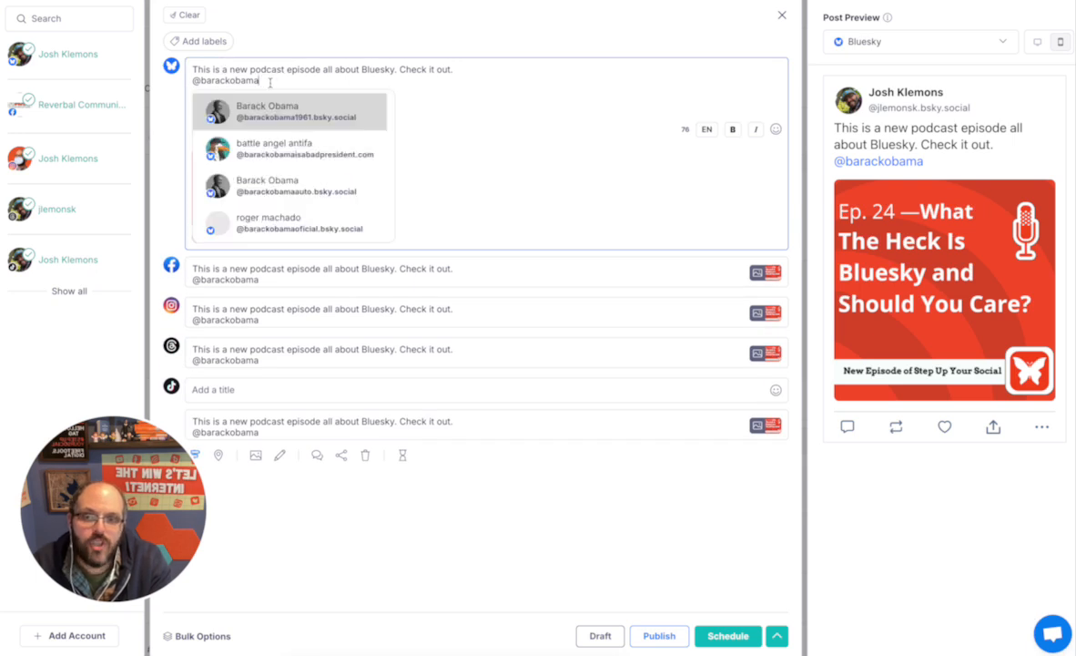
pyautogui.click(273, 110)
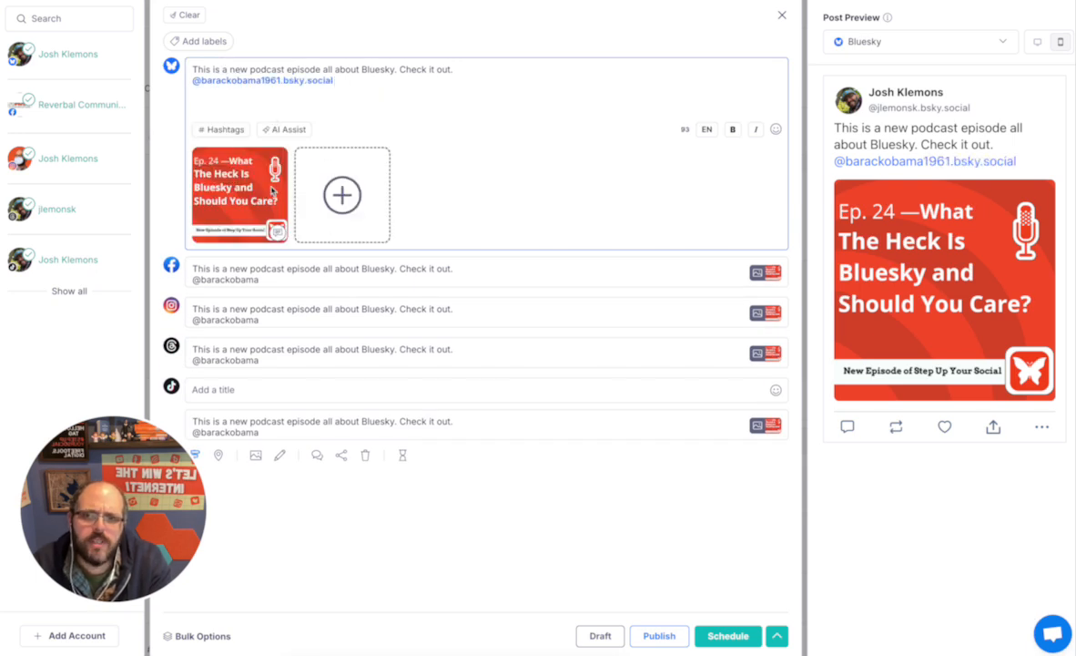
# Link the mention in the Facebook caption to the matching Facebook profile
pyautogui.click(280, 269)
pyautogui.click(263, 144)
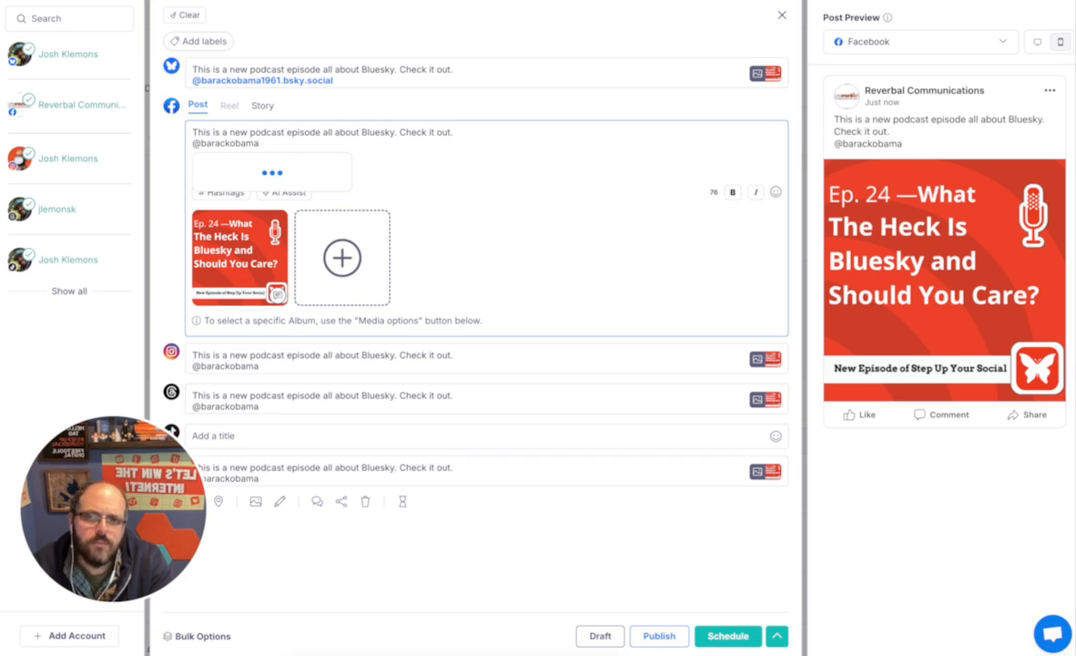
pyautogui.click(239, 164)
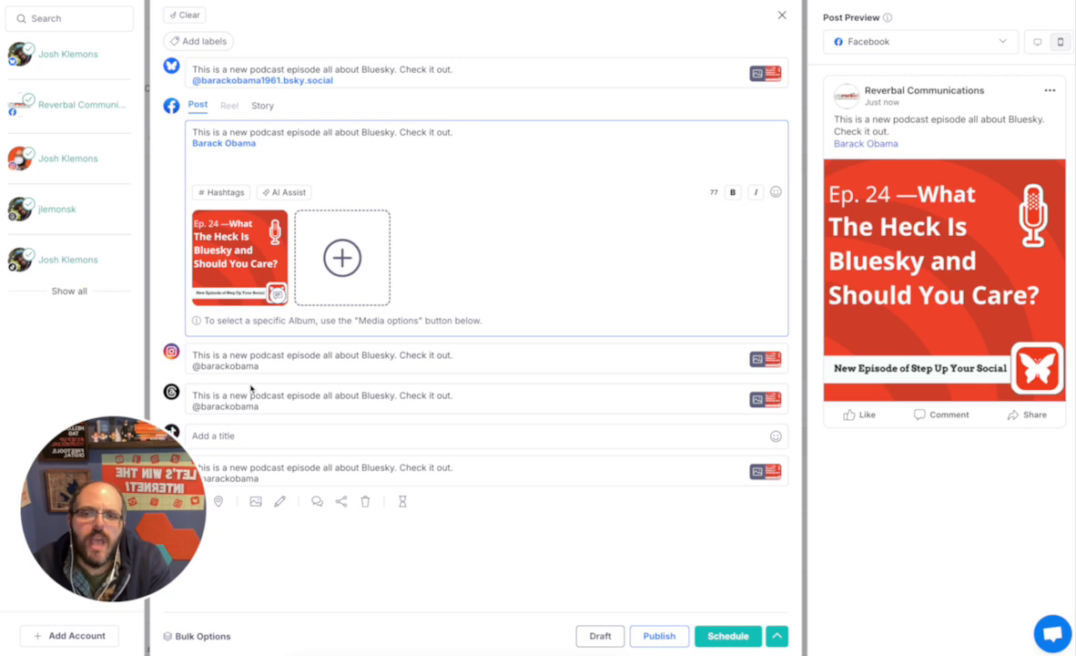
pyautogui.click(235, 435)
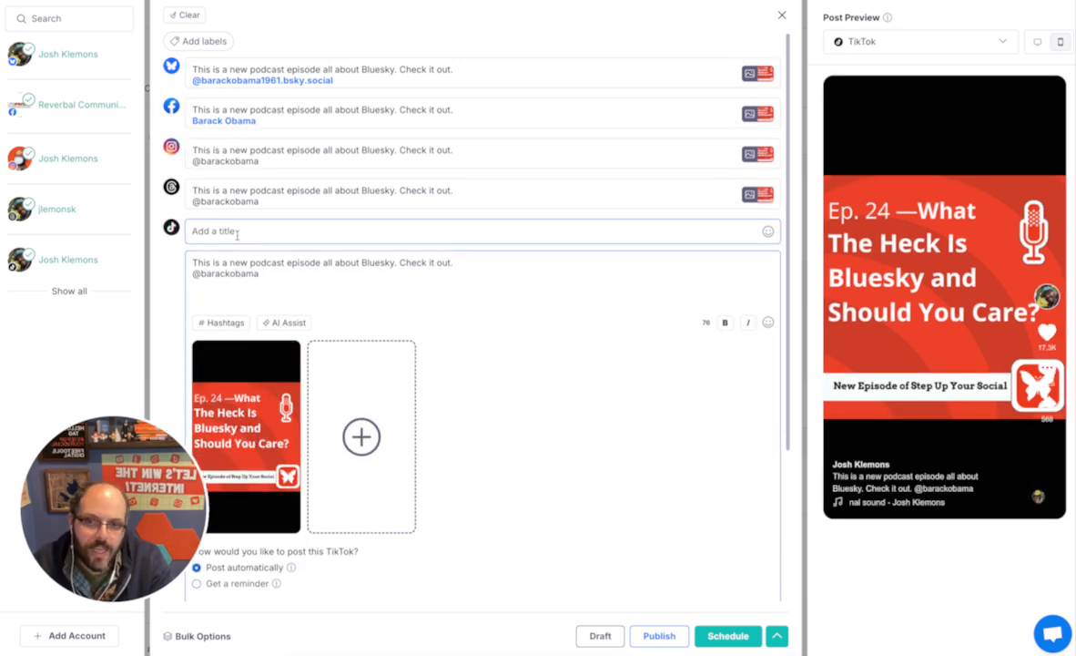
# Title the TikTok post 'Bluesky' with its audience left at Everyone
pyautogui.write('Bluesky')
pyautogui.scroll(-3, 527, 386)
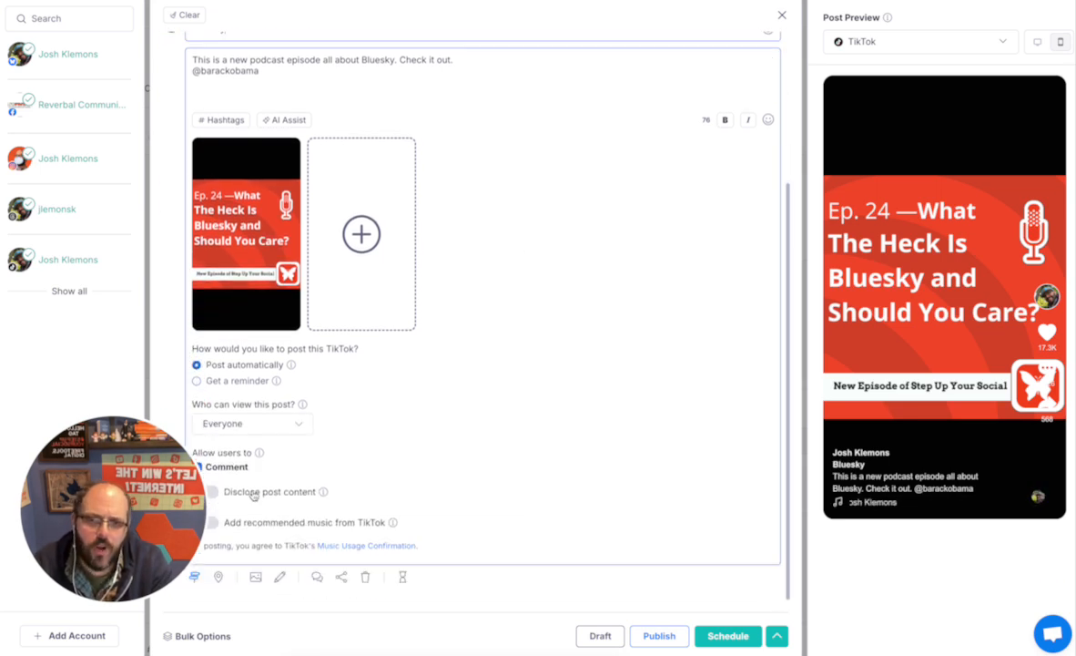
pyautogui.click(234, 434)
pyautogui.click(234, 435)
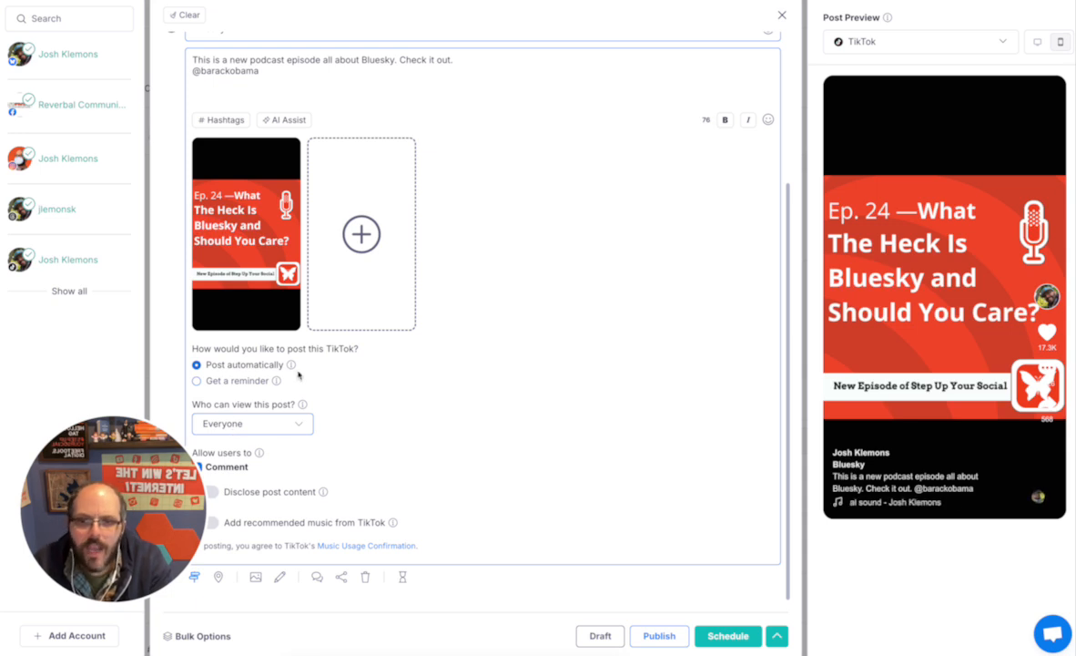
pyautogui.scroll(3, 298, 374)
pyautogui.click(212, 153)
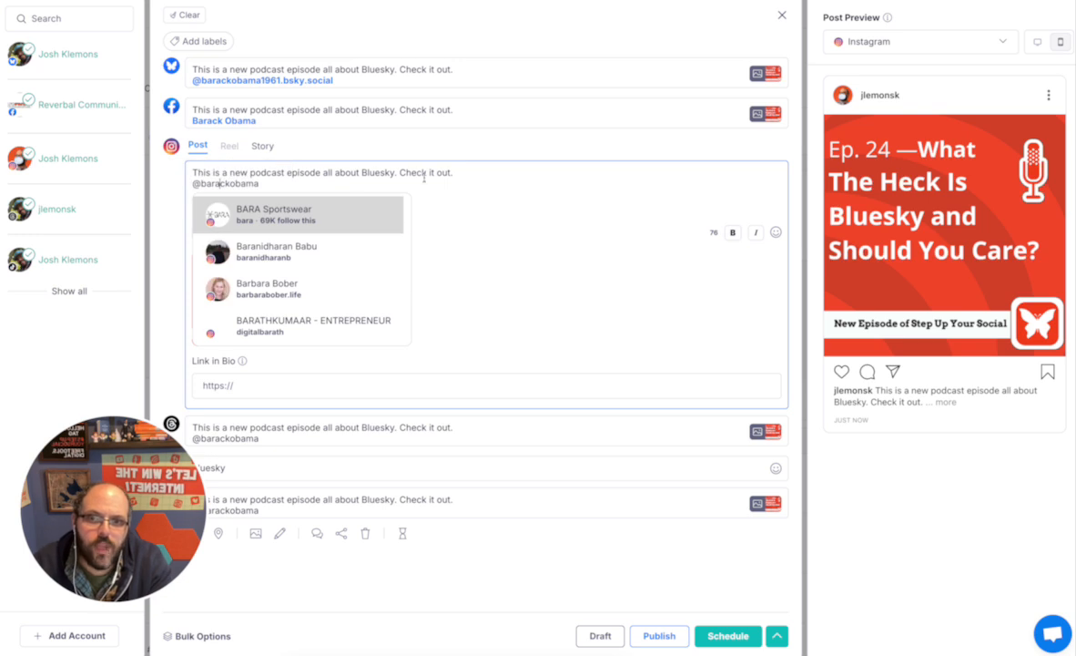
# Dismiss the Instagram mention suggestions and switch through Facebook back to the Bluesky version
pyautogui.click(471, 202)
pyautogui.click(201, 178)
pyautogui.click(281, 107)
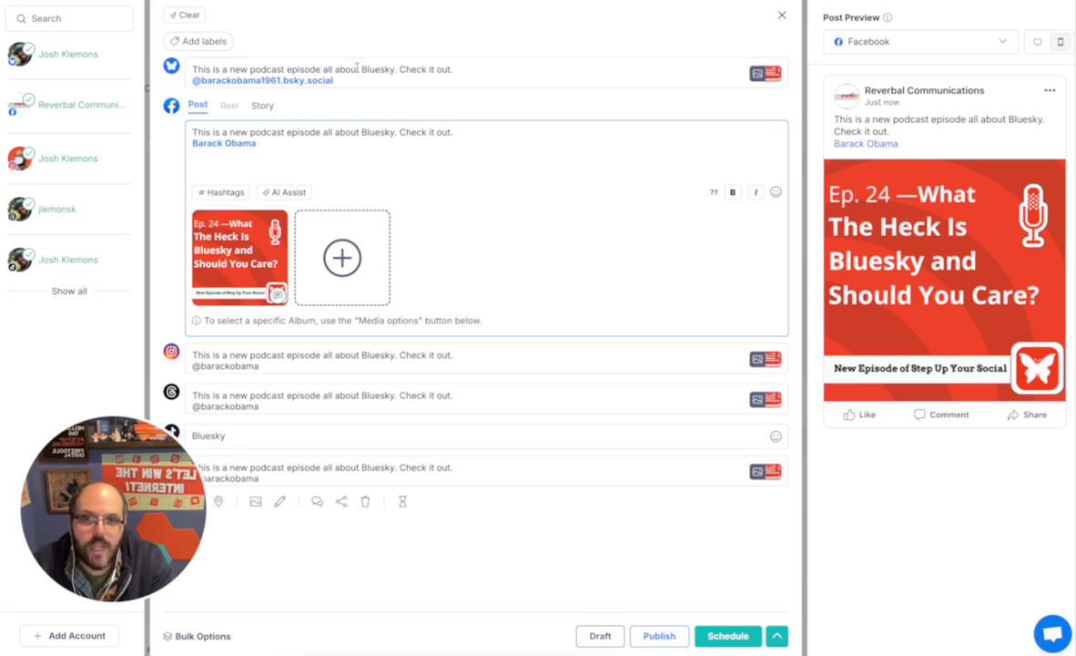
pyautogui.click(358, 73)
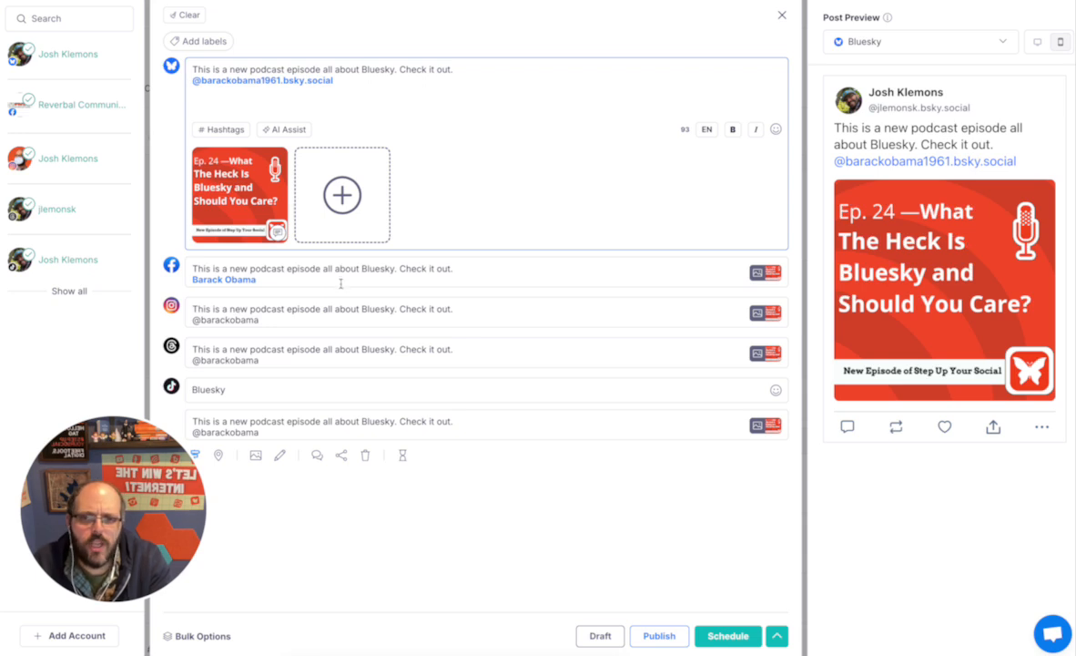
# Open the Instagram version and switch the Post Preview from Facebook to Instagram
pyautogui.click(360, 266)
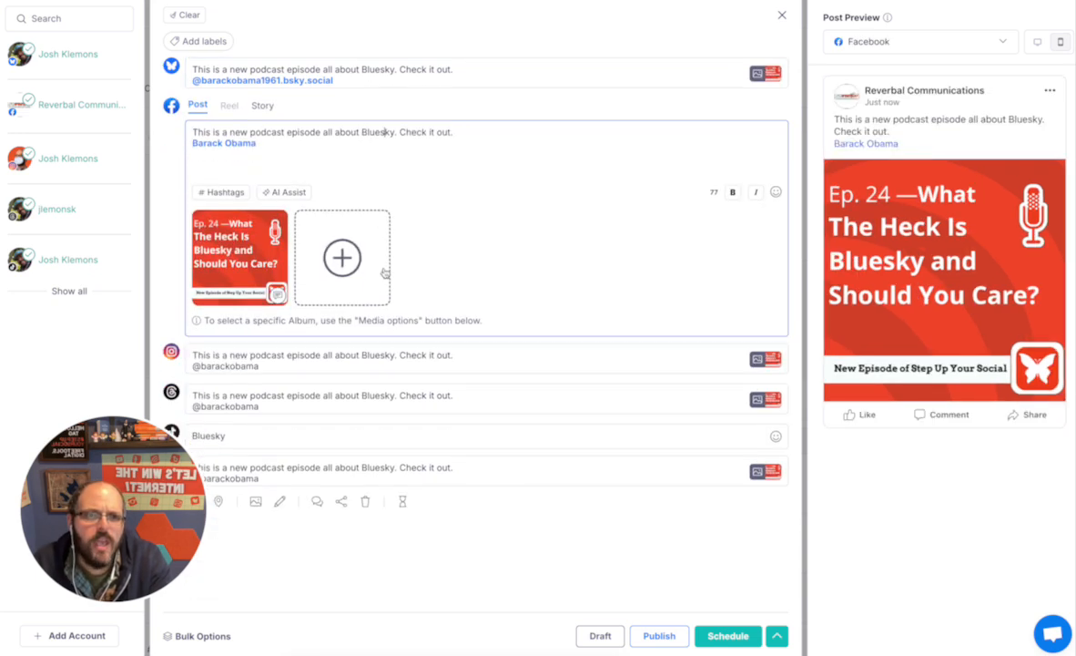
pyautogui.click(336, 330)
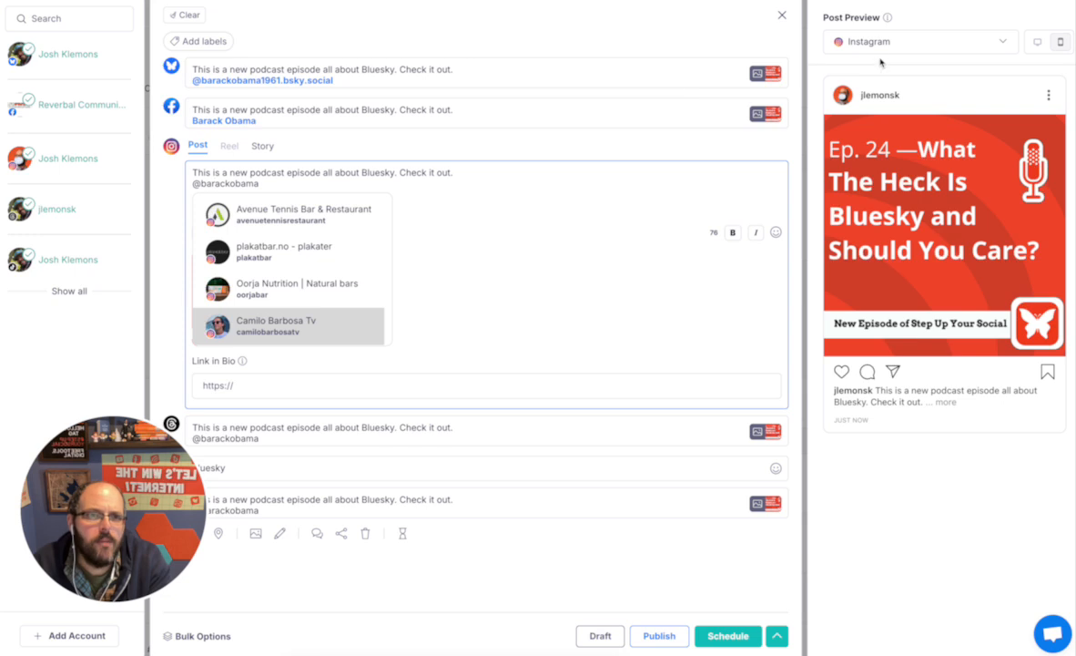
pyautogui.click(821, 44)
pyautogui.click(869, 130)
pyautogui.click(860, 42)
pyautogui.click(861, 159)
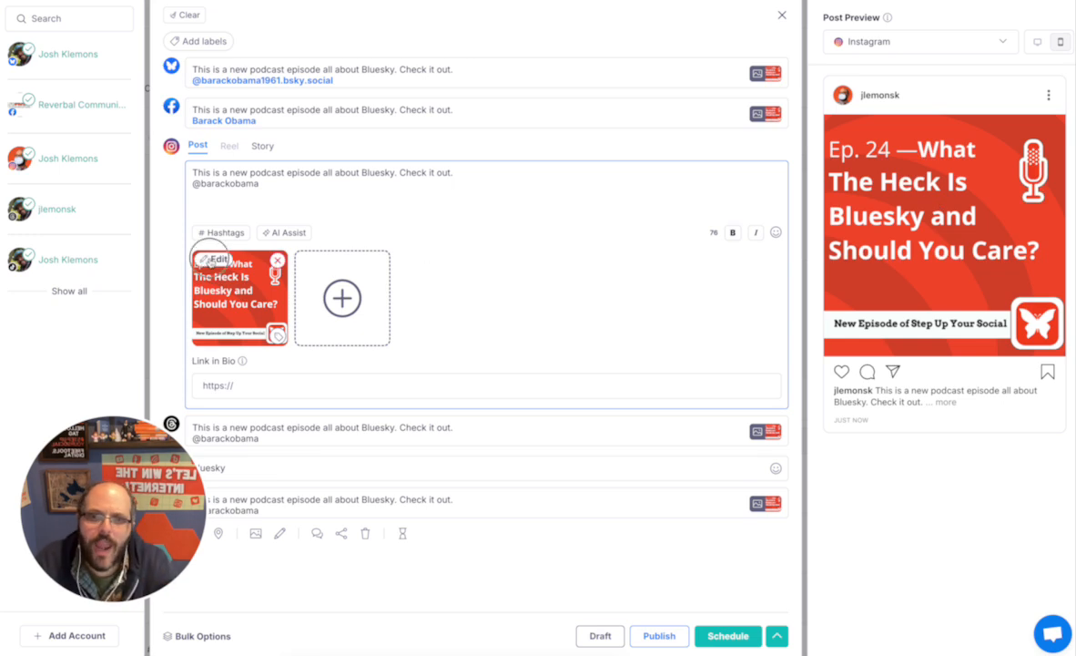
# Crop the bottom New Episode banner off the Instagram copy of the Ep. 24 graphic
pyautogui.click(213, 259)
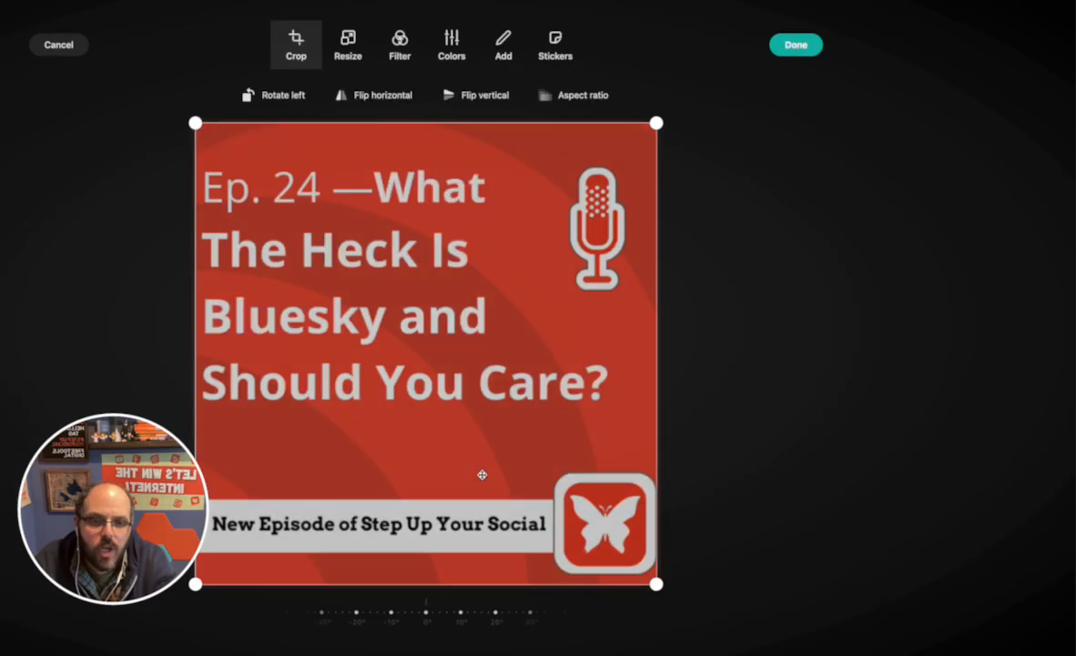
pyautogui.moveTo(657, 584); pyautogui.dragTo(658, 436)
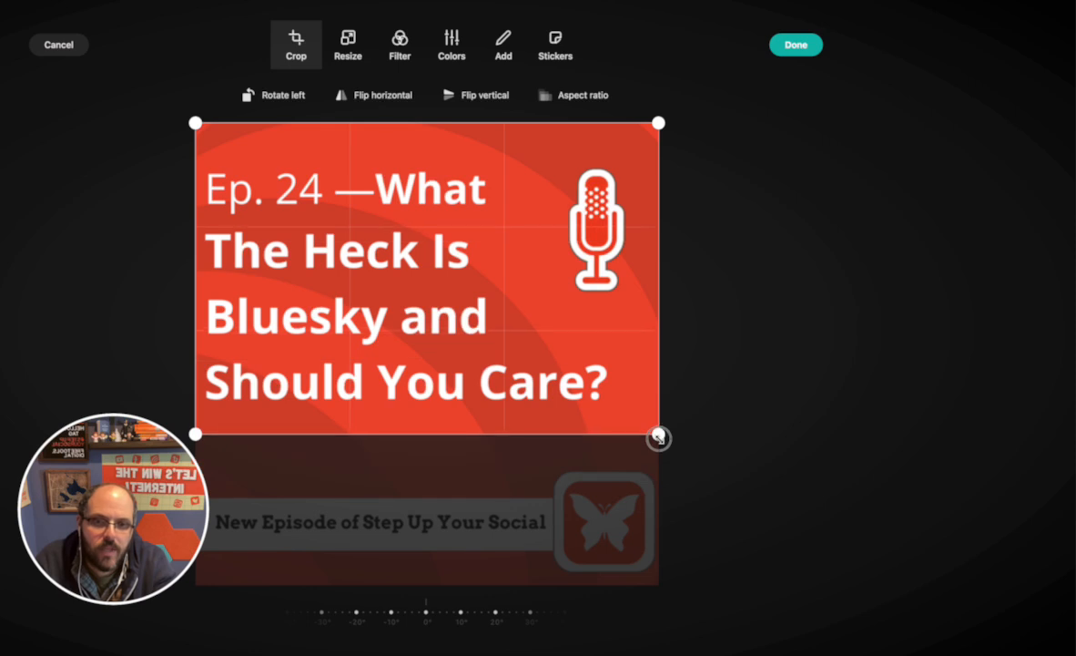
pyautogui.click(811, 44)
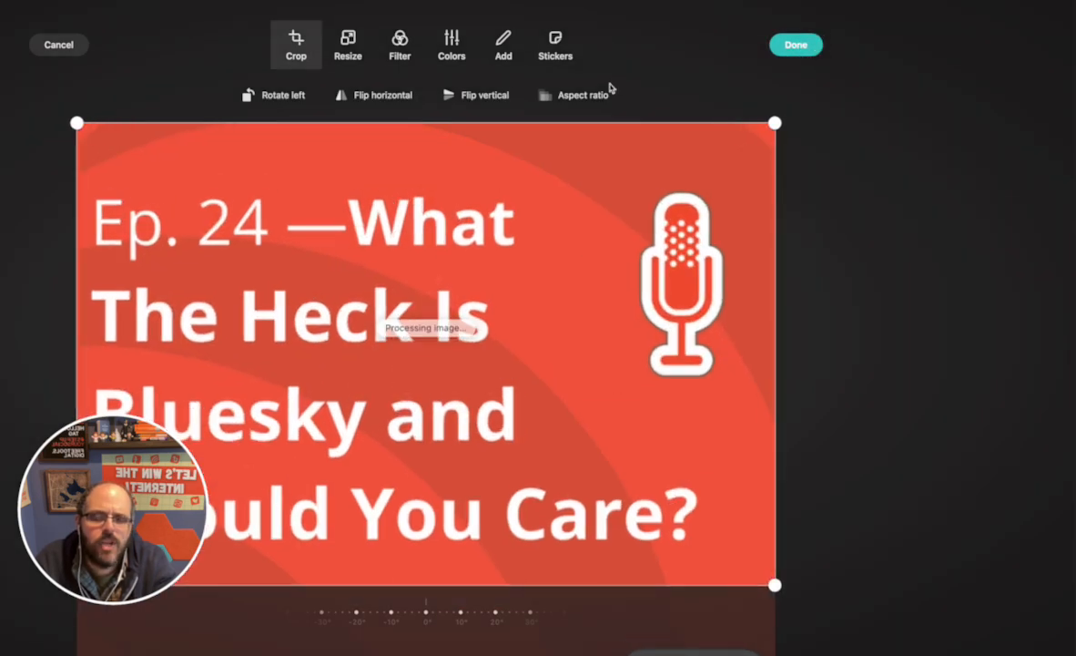
pyautogui.click(794, 44)
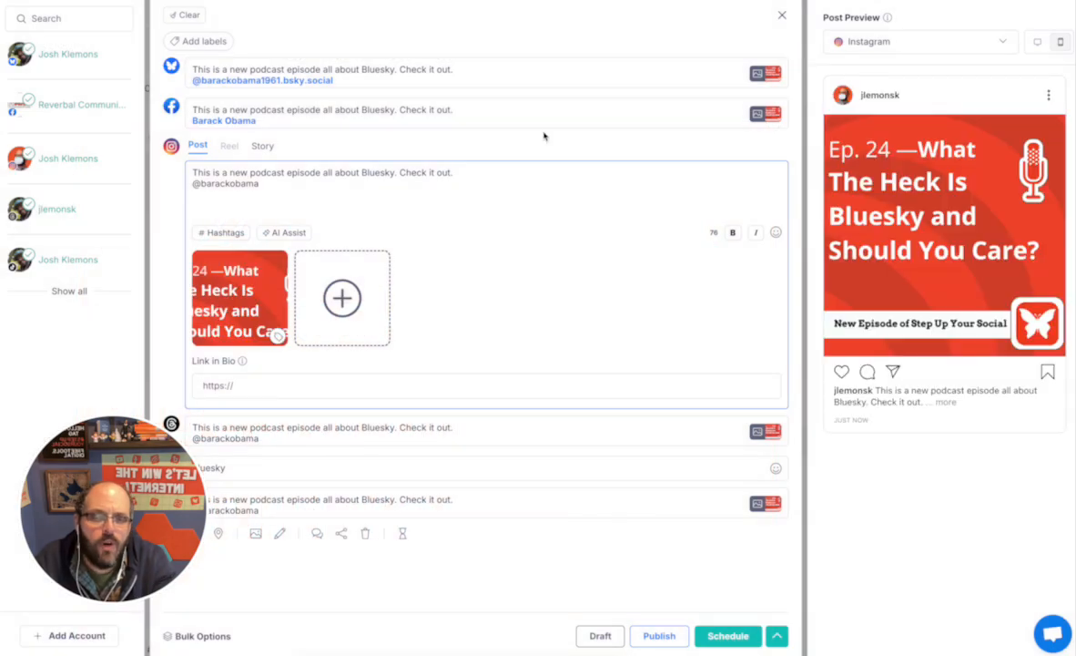
# Expand the Facebook version, whose image is still the full uncropped graphic
pyautogui.click(378, 121)
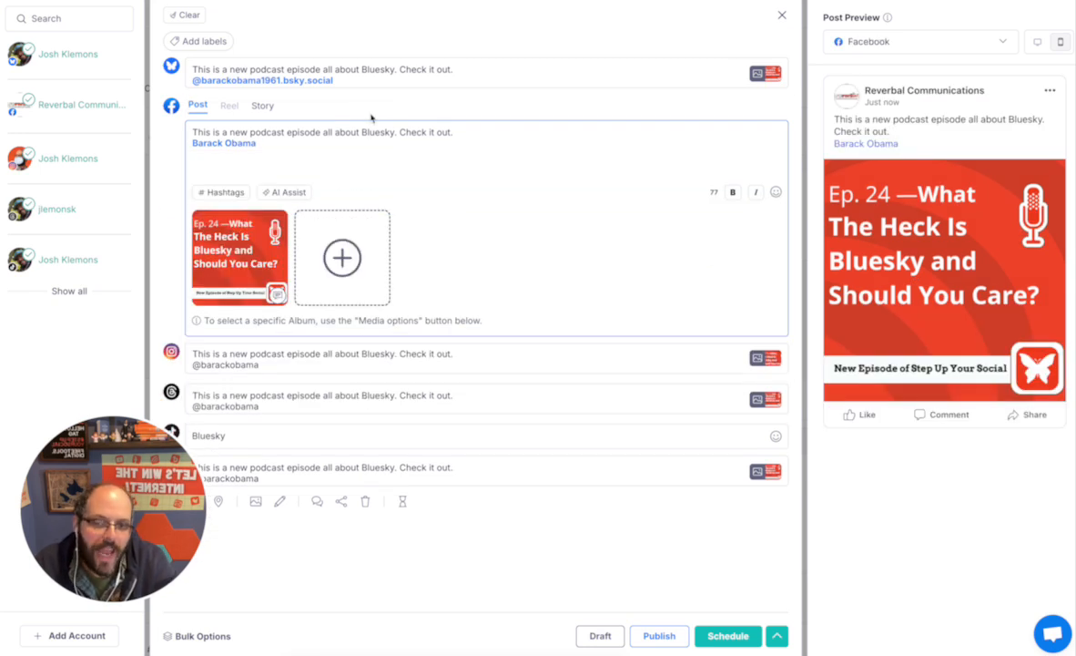